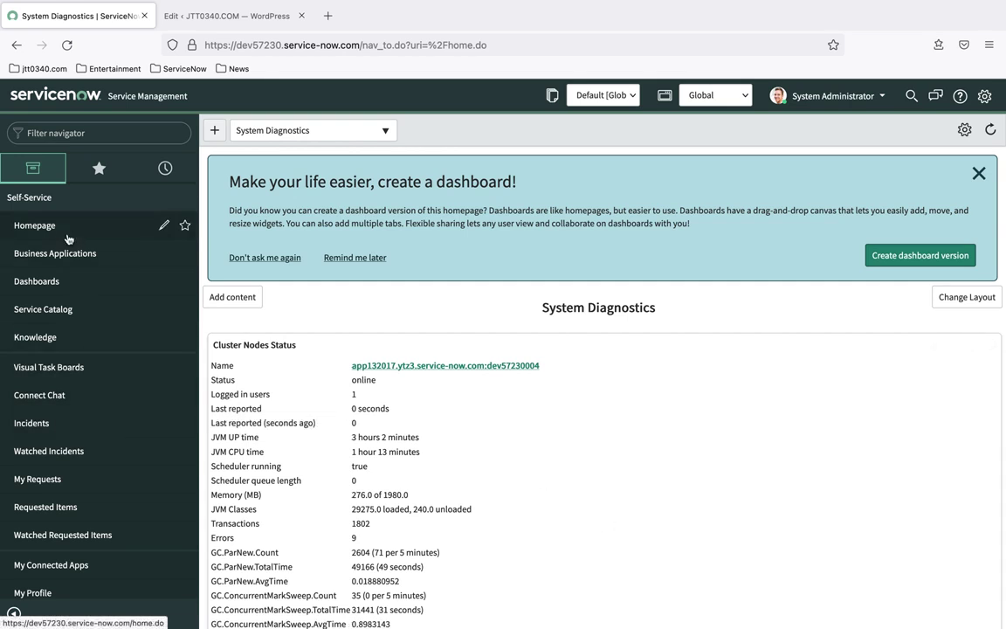
Open the empty Data Sources list by entering sys_data_source.list in the navigator
{"action": "left_click", "coordinate": [51, 133]}
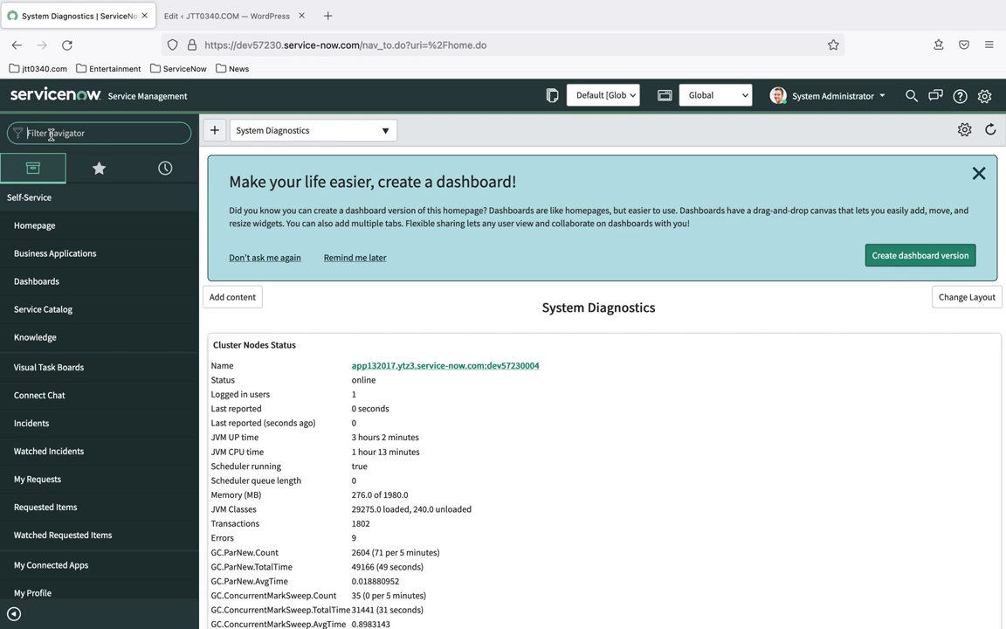
{"action": "type", "text": "sy"}
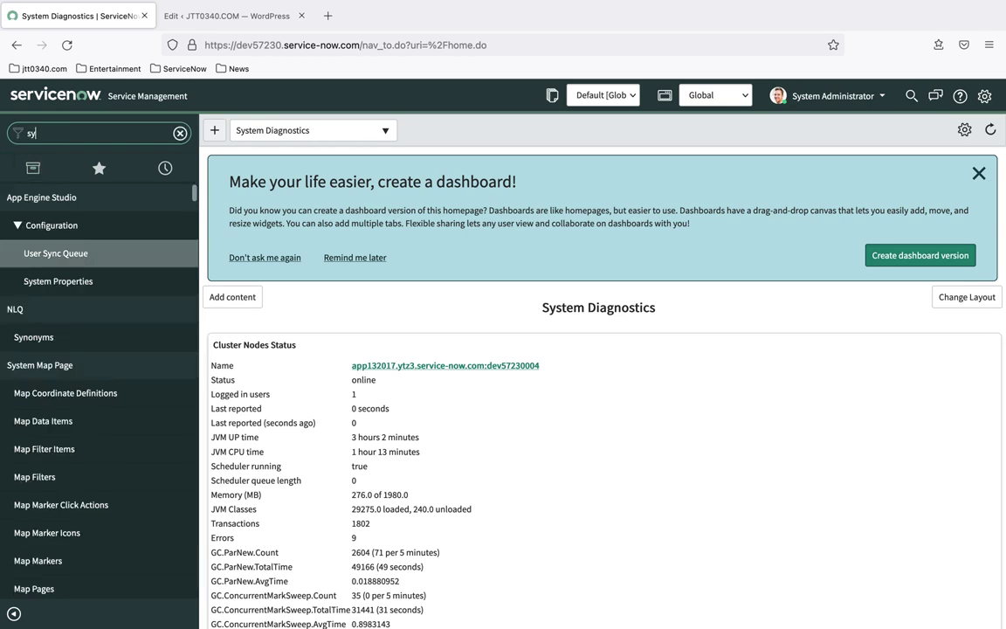
{"action": "type", "text": "s_"}
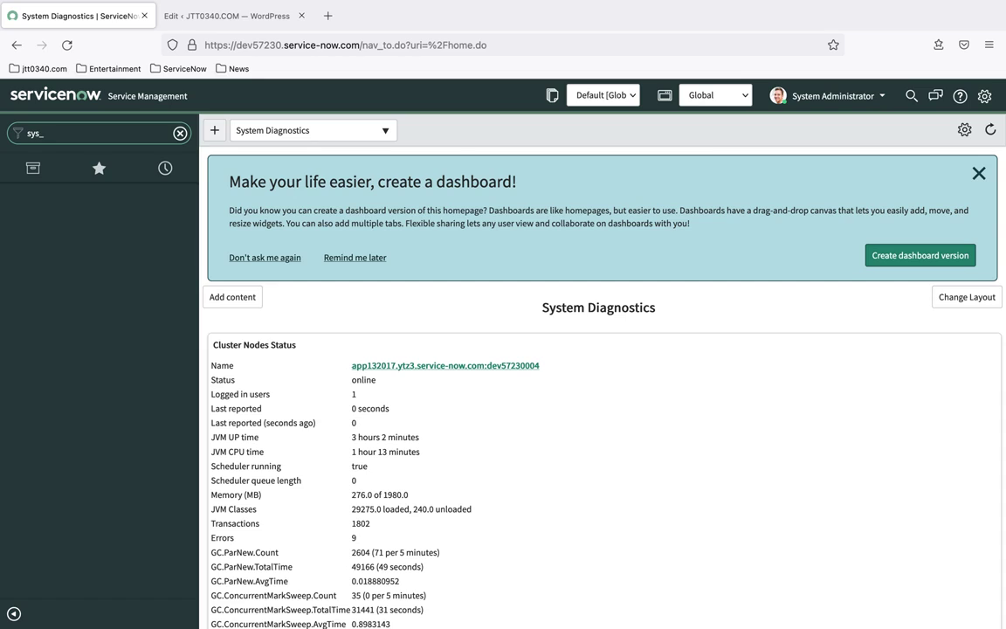
{"action": "type", "text": "data_source.list"}
{"action": "key", "text": "Return"}
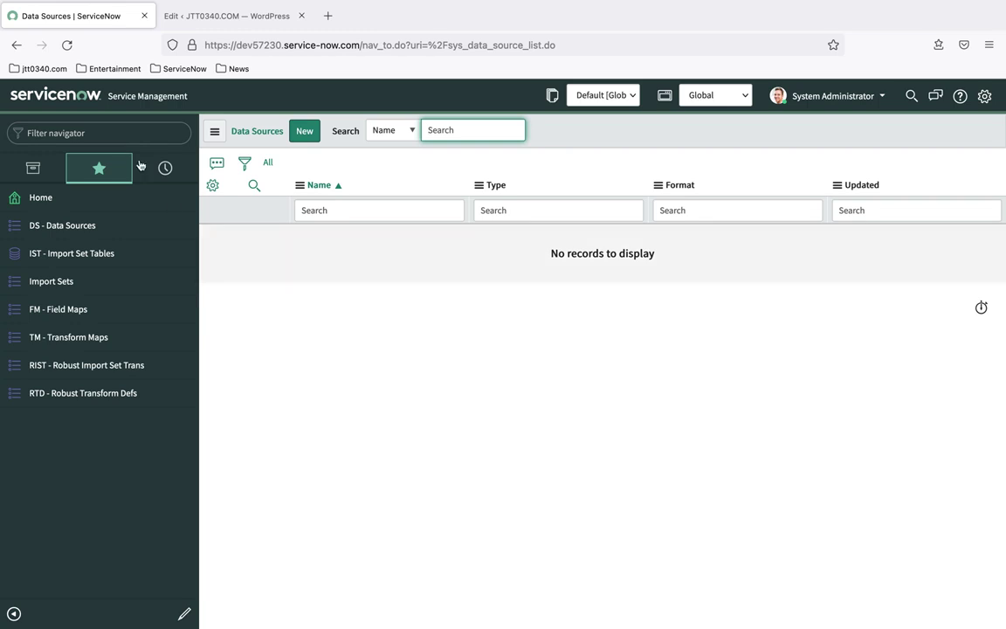
Filter the navigator to 'system import sets' and open Administration > Data Sources
{"action": "left_click", "coordinate": [94, 134]}
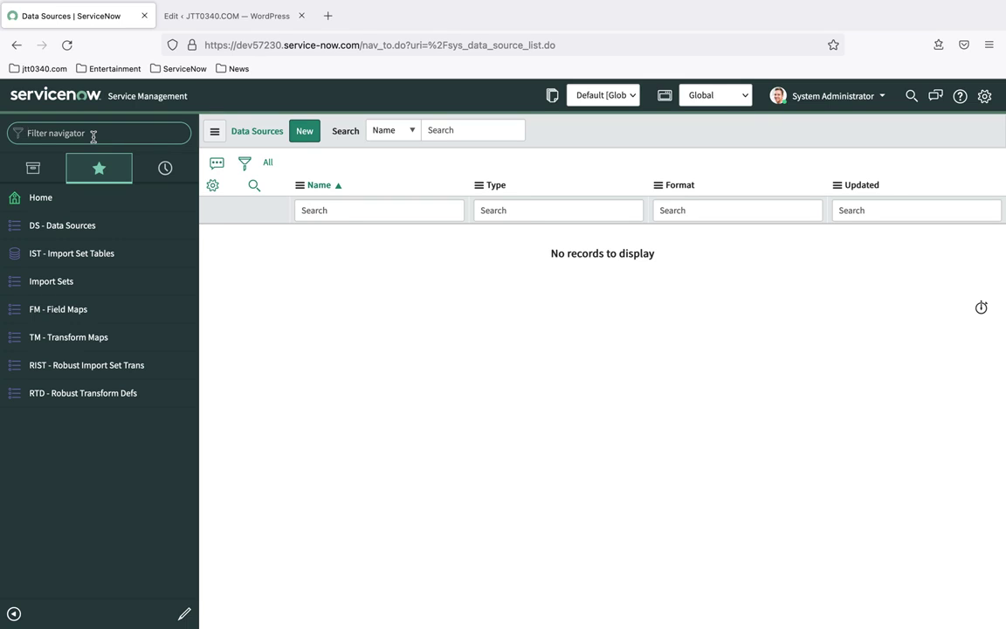
{"action": "type", "text": "system imp"}
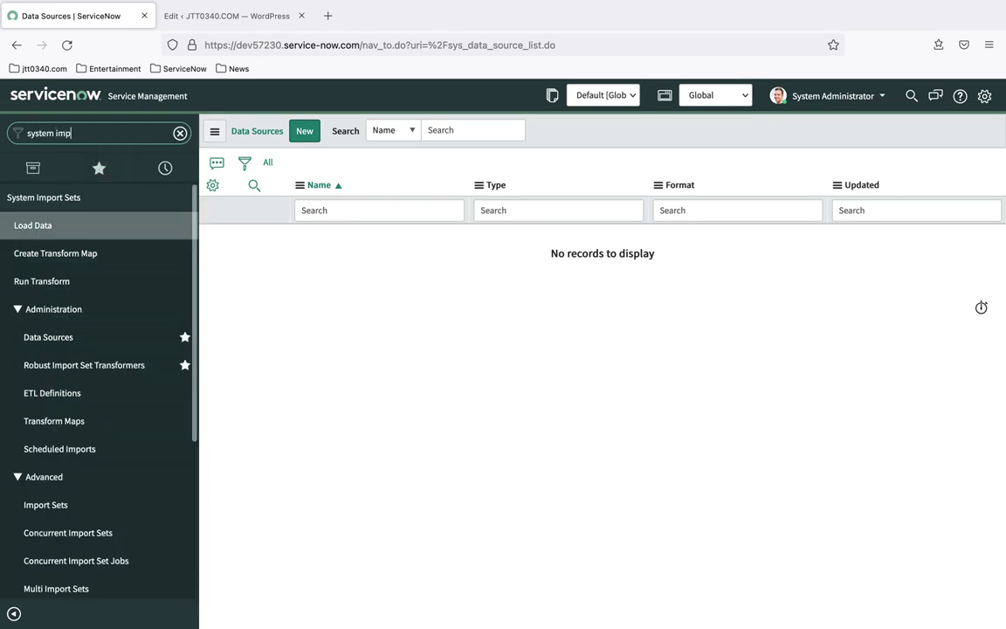
{"action": "type", "text": "ort sets"}
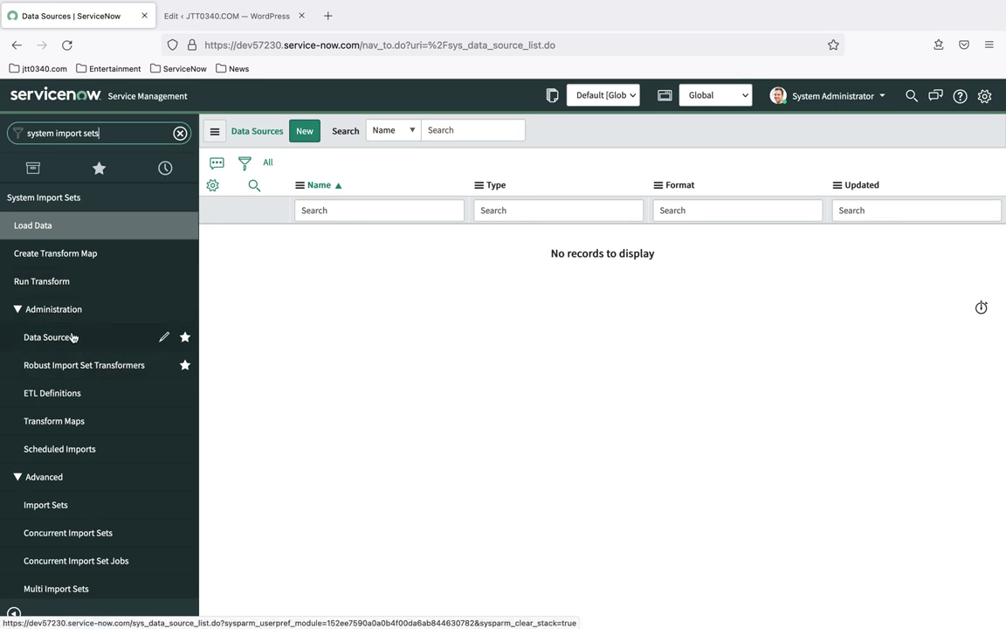
{"action": "left_click", "coordinate": [65, 339]}
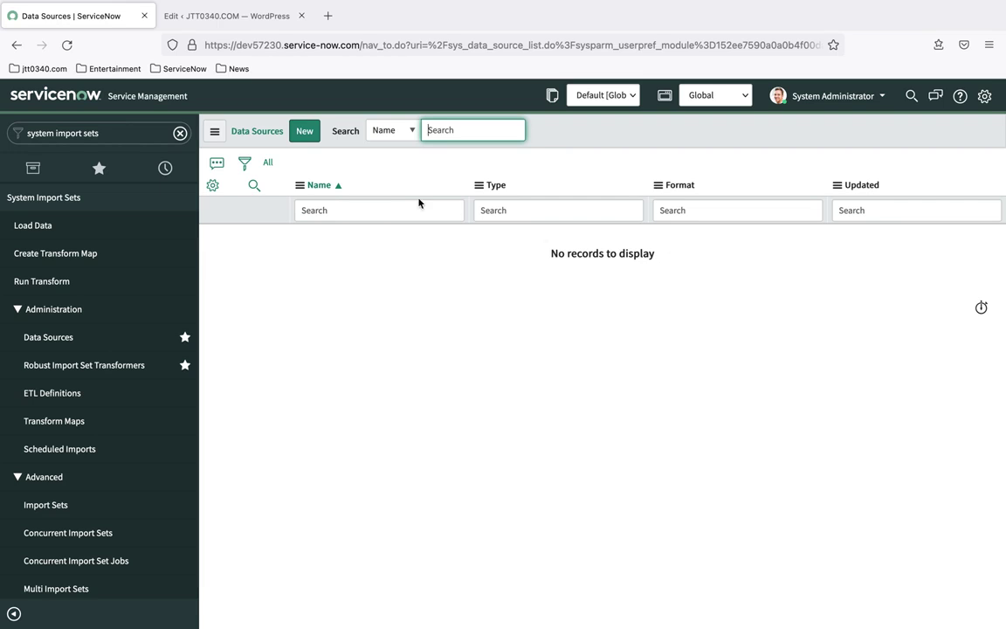
Create a new data source record and name it 'Test Import'
{"action": "left_click", "coordinate": [303, 132]}
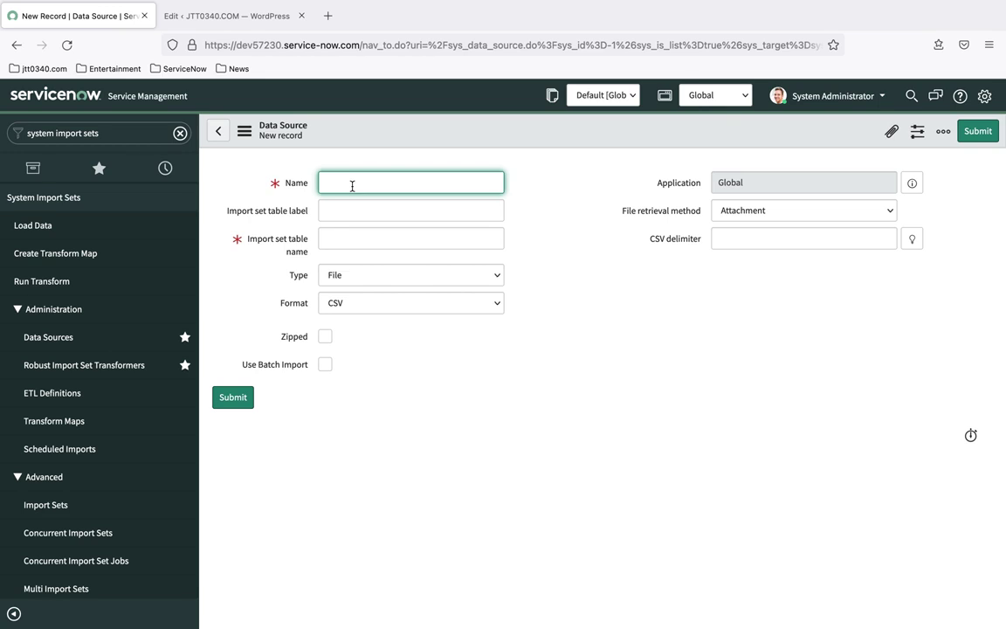
{"action": "type", "text": "Test Import"}
{"action": "left_click", "coordinate": [350, 210]}
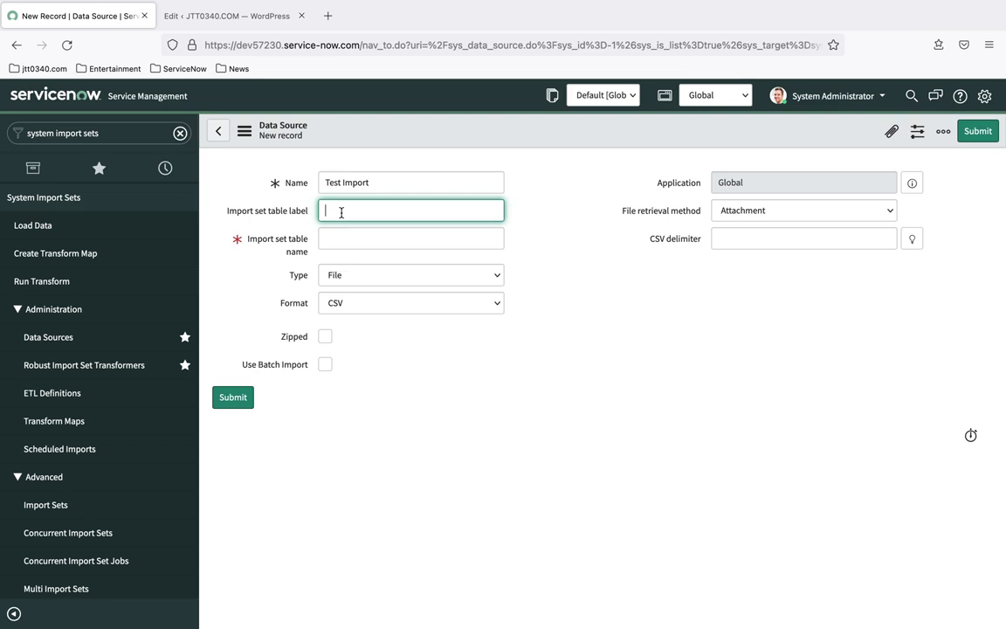
Enter 'Test Import' as the import set table label, auto-filling table name u_test_import
{"action": "type", "text": "Test Import"}
{"action": "key", "text": "Tab"}
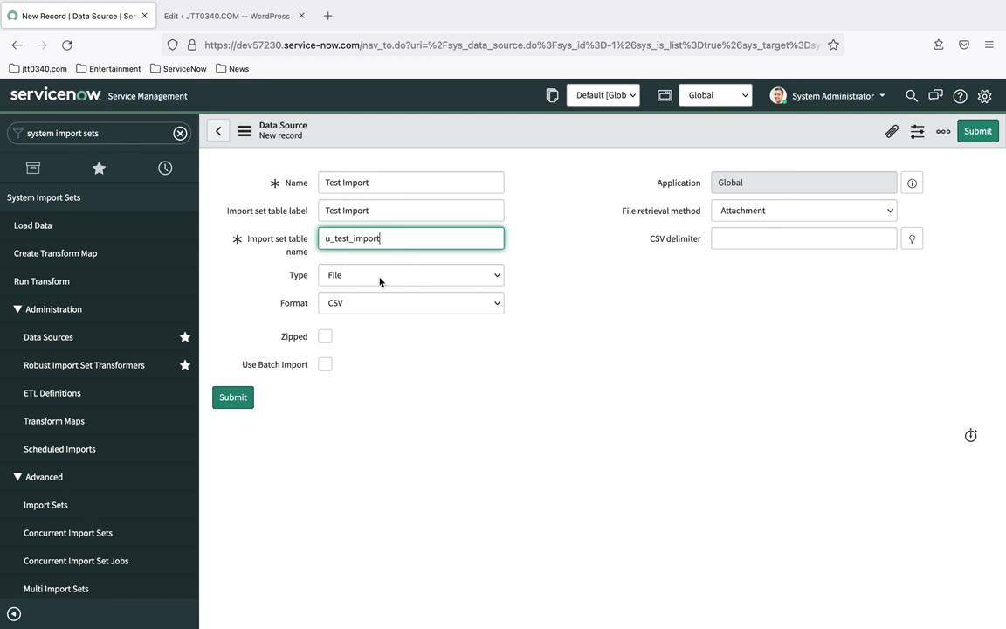
Change the data source Type to JDBC, revealing the database connection fields
{"action": "left_click", "coordinate": [498, 275]}
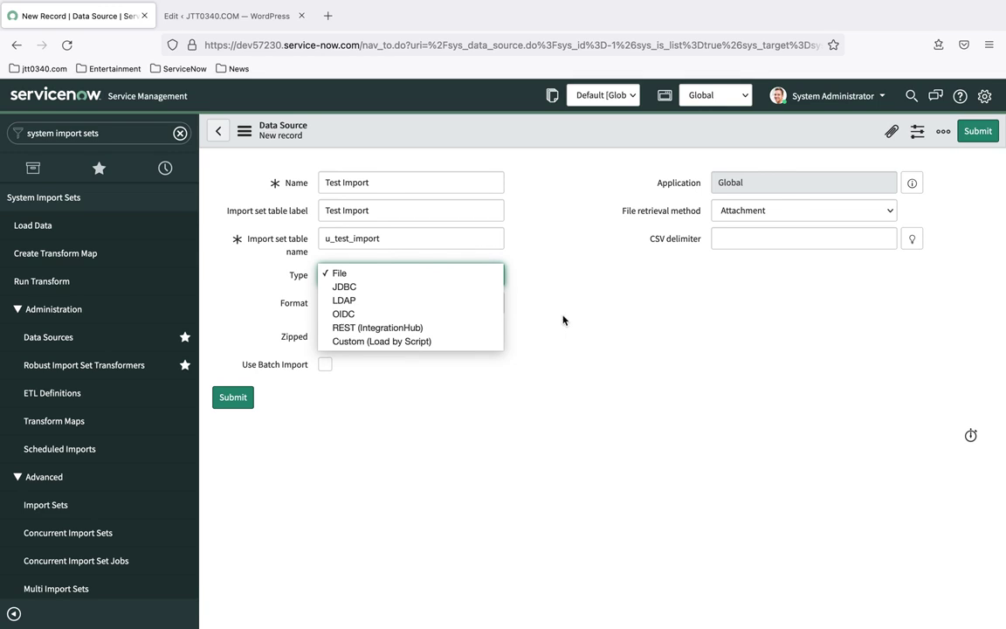
{"action": "left_click", "coordinate": [390, 289]}
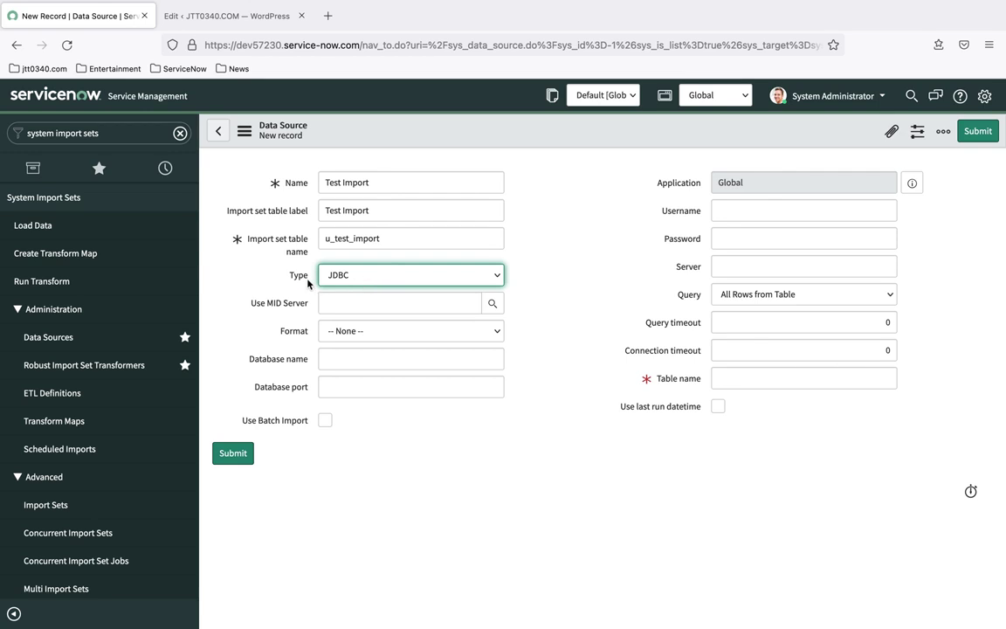
{"action": "mouse_move", "coordinate": [307, 283]}
Choose MySQL as the JDBC data source's Format
{"action": "left_click", "coordinate": [494, 331]}
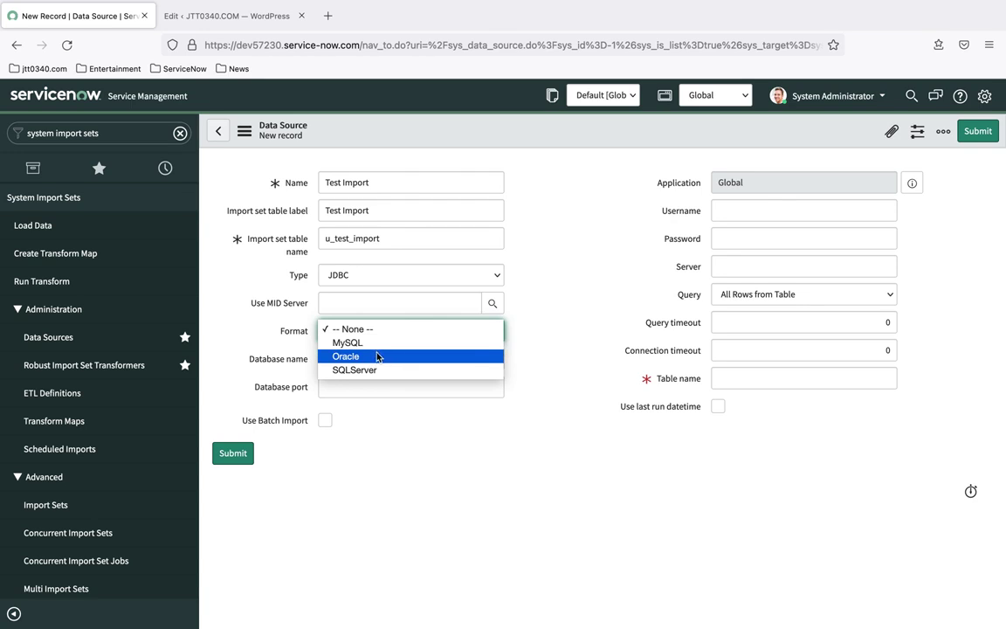
{"action": "left_click", "coordinate": [366, 342]}
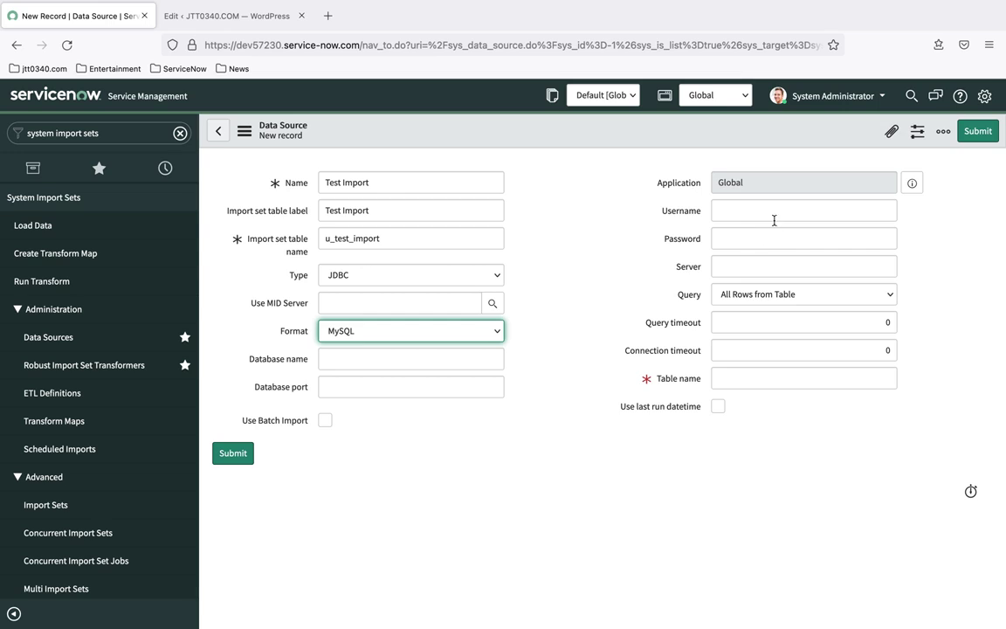
Visit the Server and Table name fields, then set Query to Specific SQL
{"action": "left_click", "coordinate": [740, 262]}
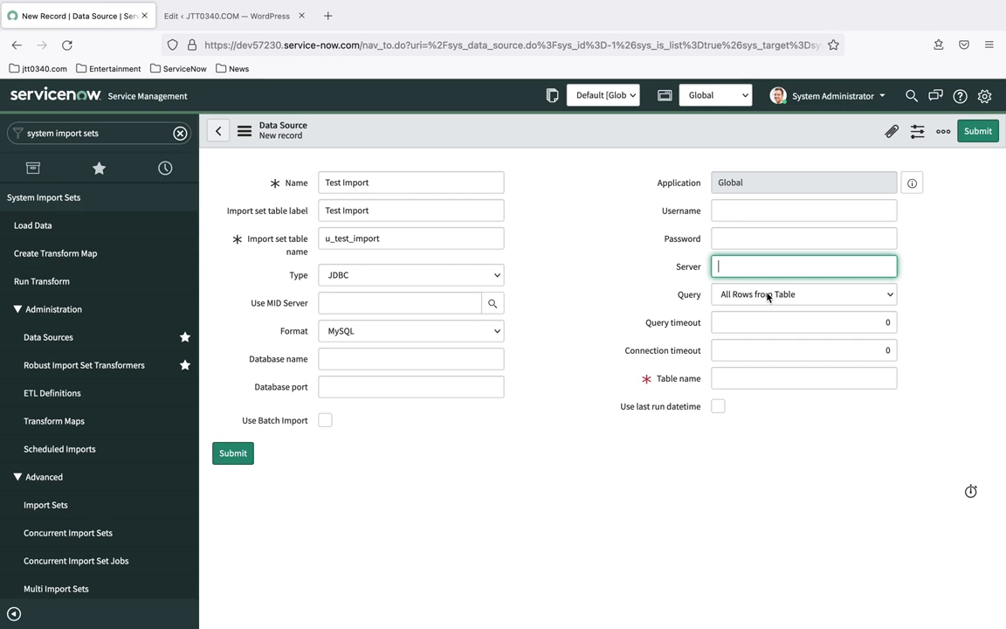
{"action": "left_click", "coordinate": [744, 373]}
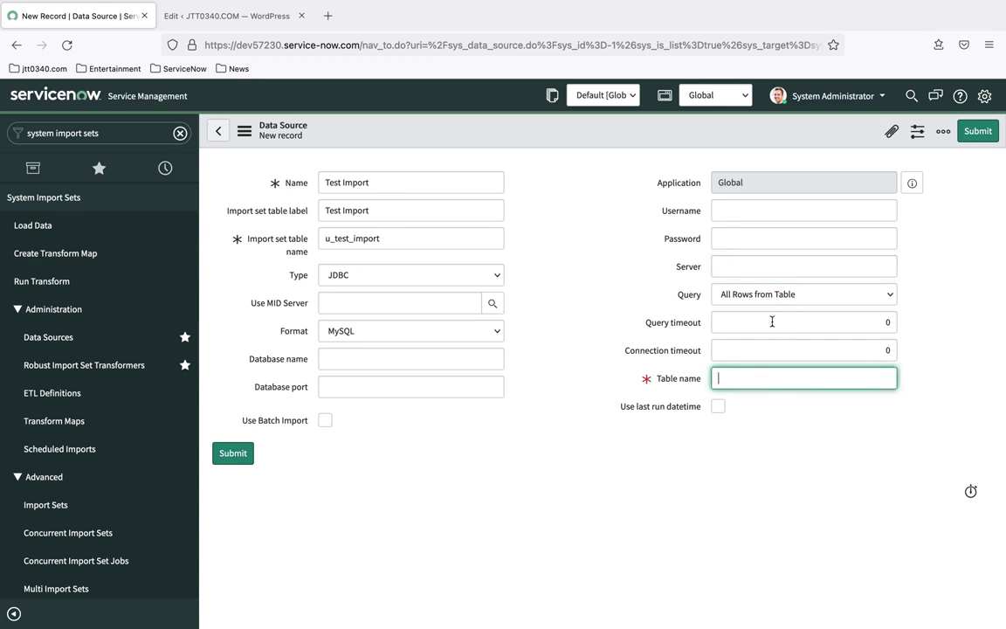
{"action": "left_click", "coordinate": [714, 297]}
Confirm Query as Specific SQL and bring up the data source Type choices
{"action": "left_click", "coordinate": [718, 312]}
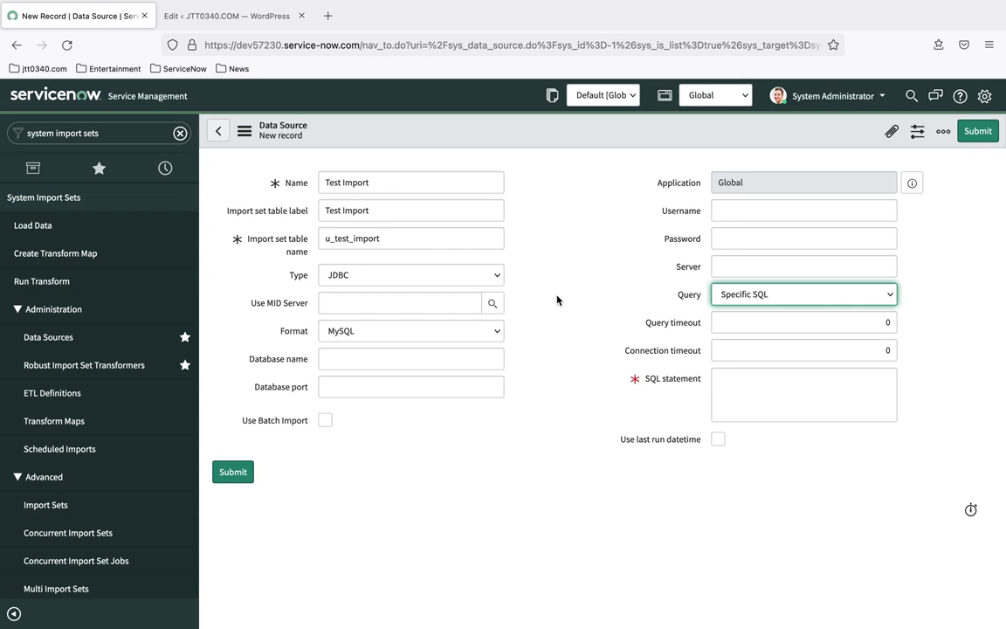
{"action": "left_click", "coordinate": [411, 274]}
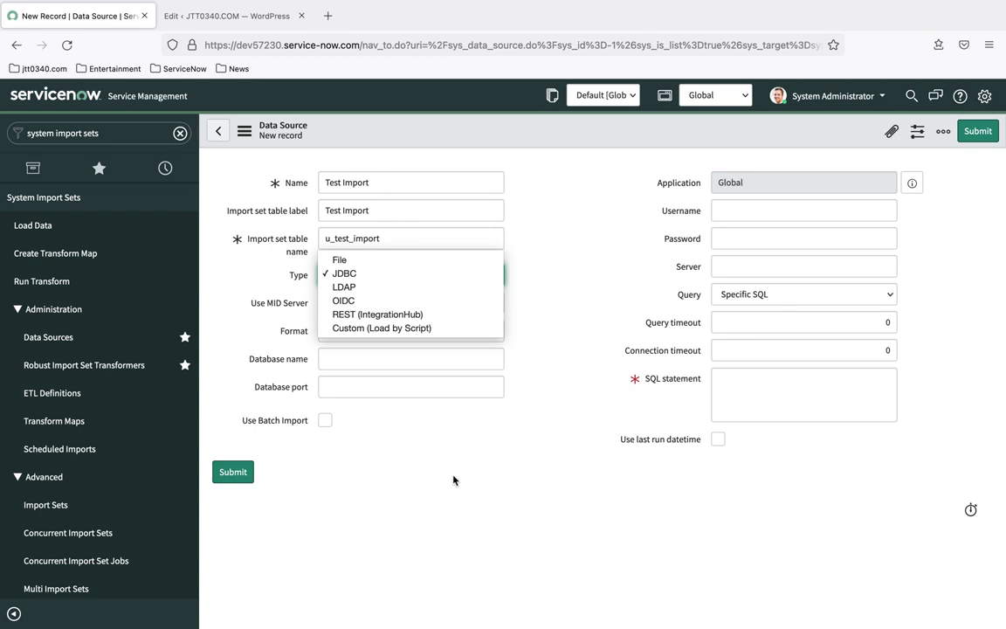
Switch the data source Type from JDBC to File and show the Format options
{"action": "left_click", "coordinate": [342, 261]}
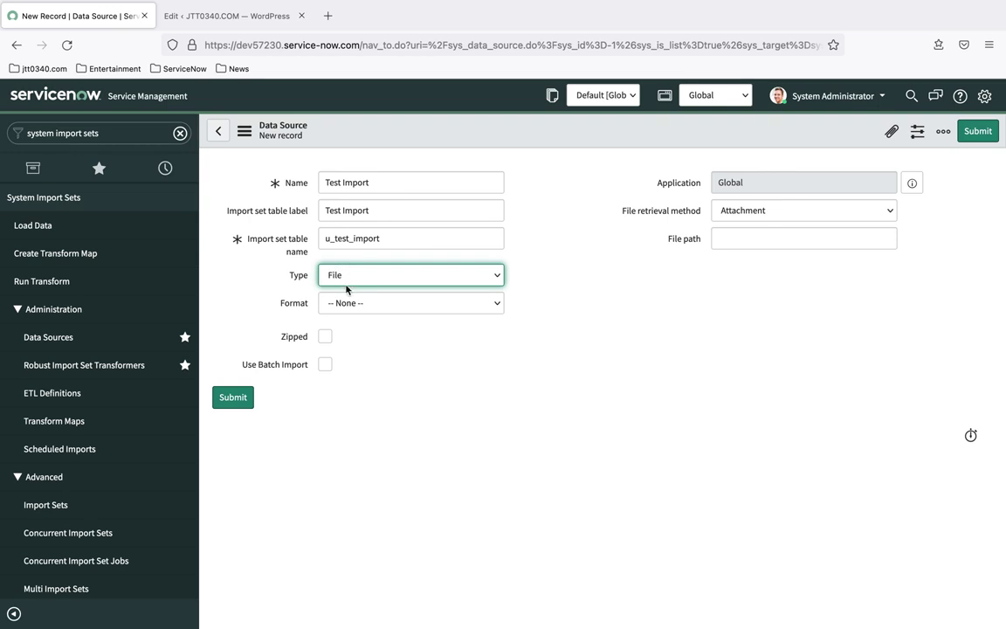
{"action": "left_click", "coordinate": [432, 307]}
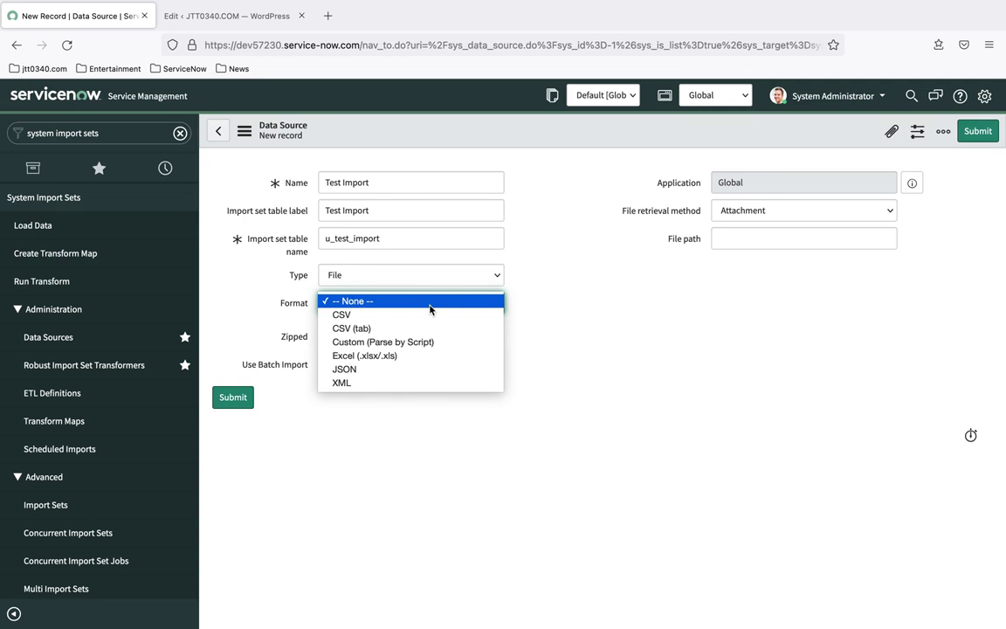
Choose Excel (.xlsx/.xls) as the format, adding Sheet number and Header row fields at 0
{"action": "left_click", "coordinate": [384, 355]}
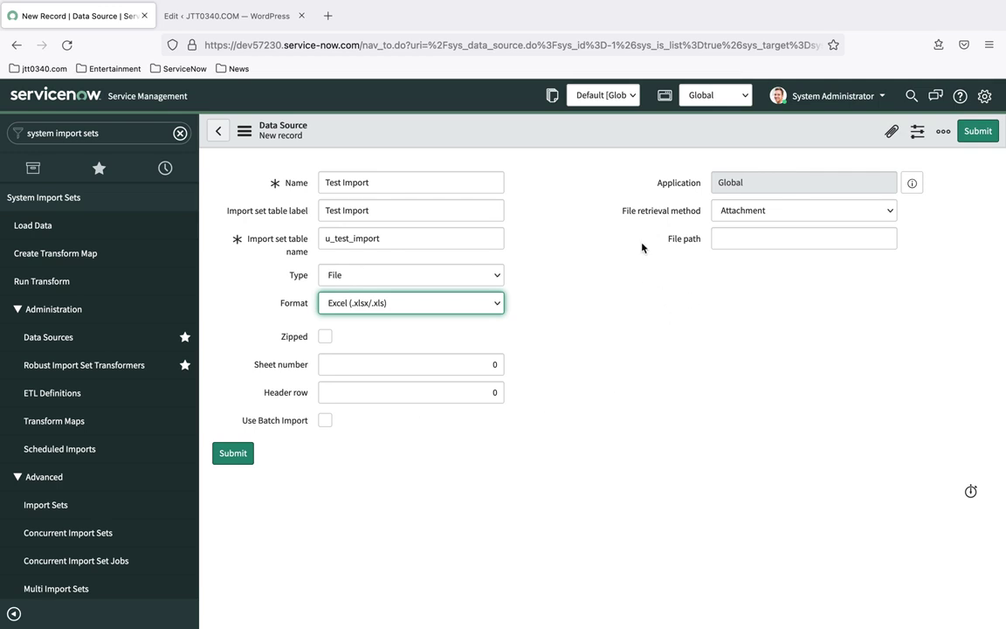
{"action": "mouse_move", "coordinate": [658, 215]}
{"action": "left_click", "coordinate": [888, 212]}
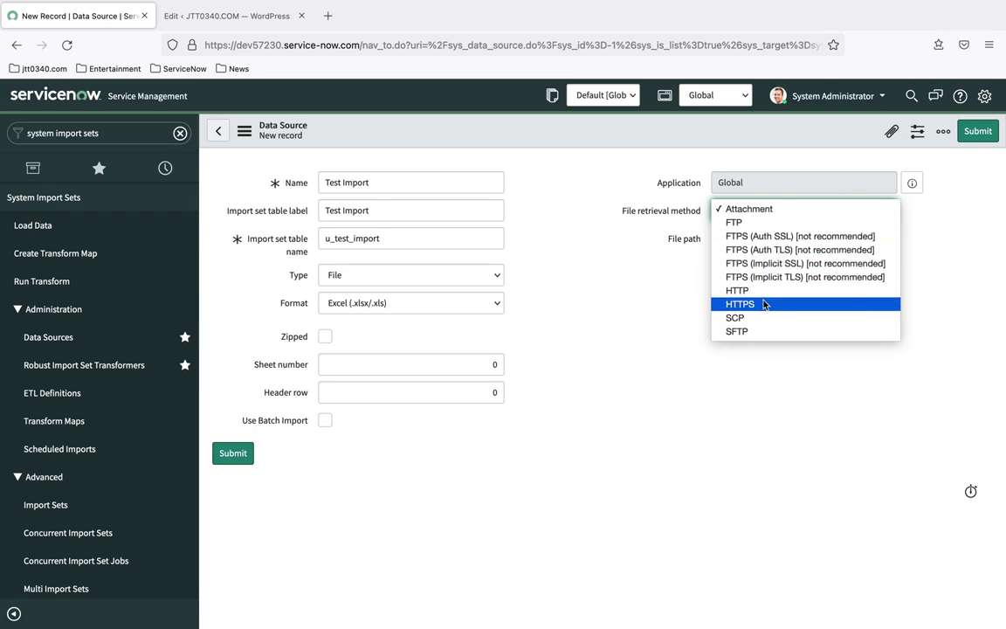
{"action": "left_click", "coordinate": [673, 304]}
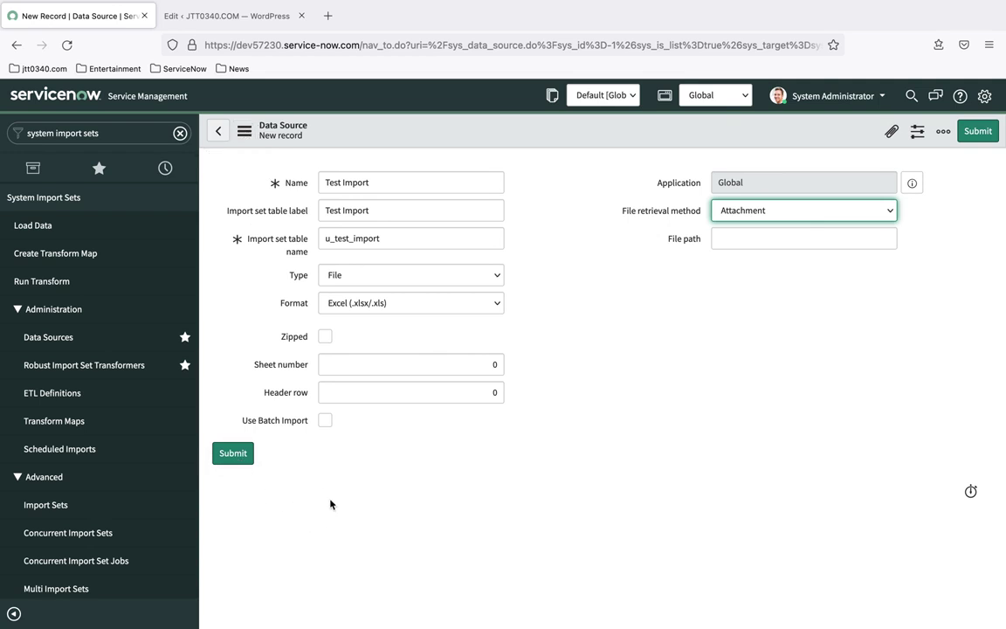
Submit the new Test Import data source and decline Firefox's offer to save the password
{"action": "left_click", "coordinate": [233, 452]}
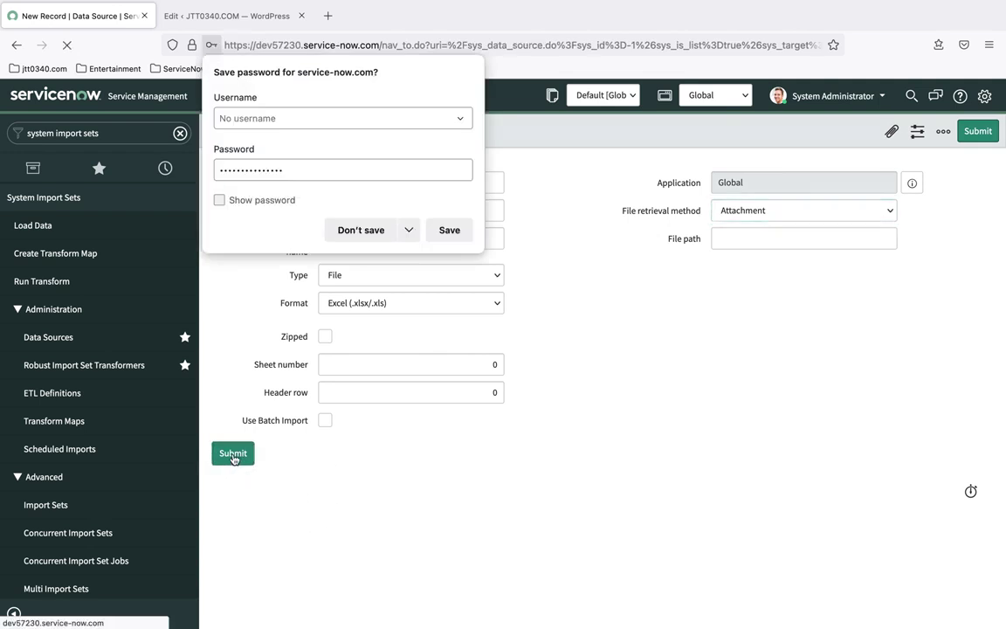
{"action": "left_click", "coordinate": [247, 201]}
{"action": "left_click", "coordinate": [361, 230]}
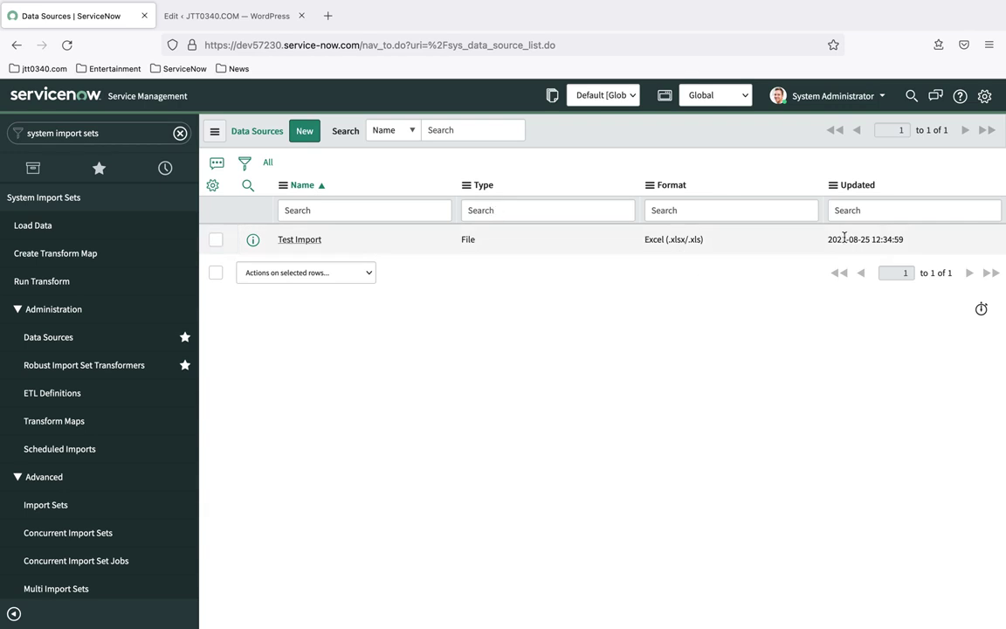
Open the Test Import record from the Data Sources list and look over its form
{"action": "left_click", "coordinate": [306, 241]}
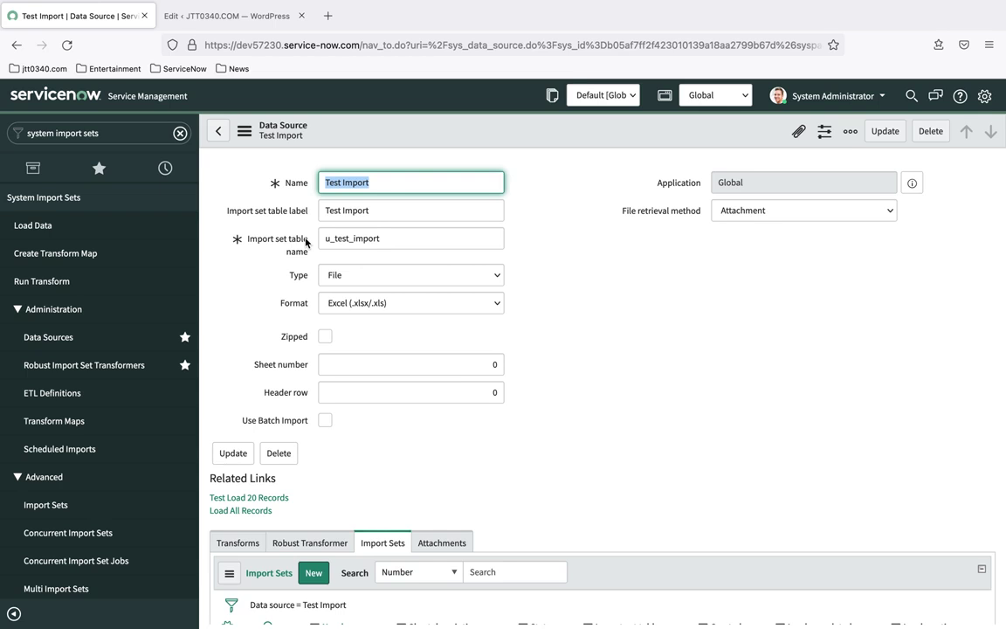
{"action": "scroll", "coordinate": [427, 559], "scroll_direction": "down", "scroll_amount": 2}
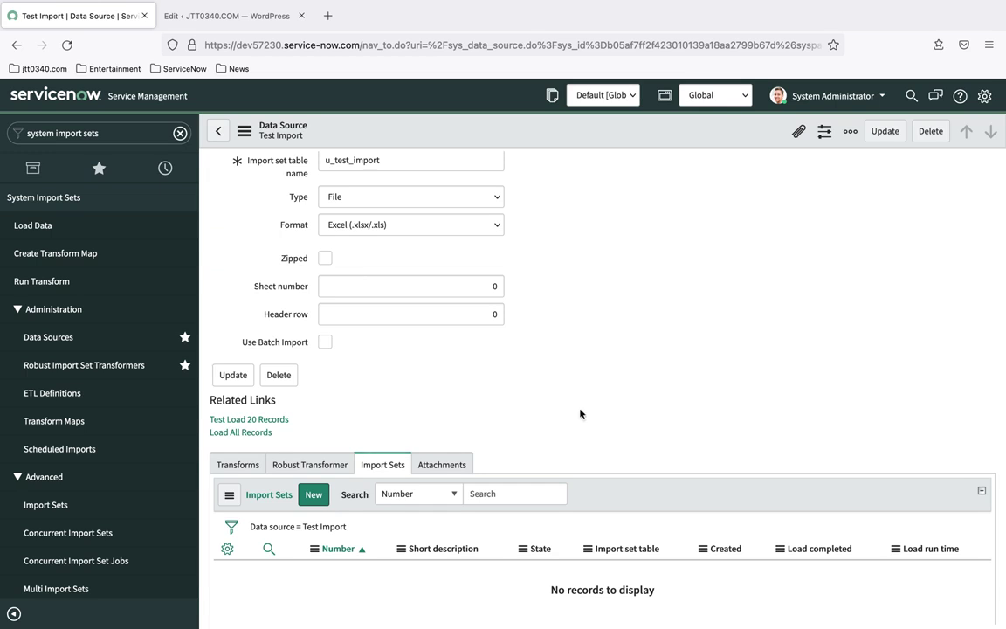
{"action": "scroll", "coordinate": [583, 400], "scroll_direction": "up", "scroll_amount": 2}
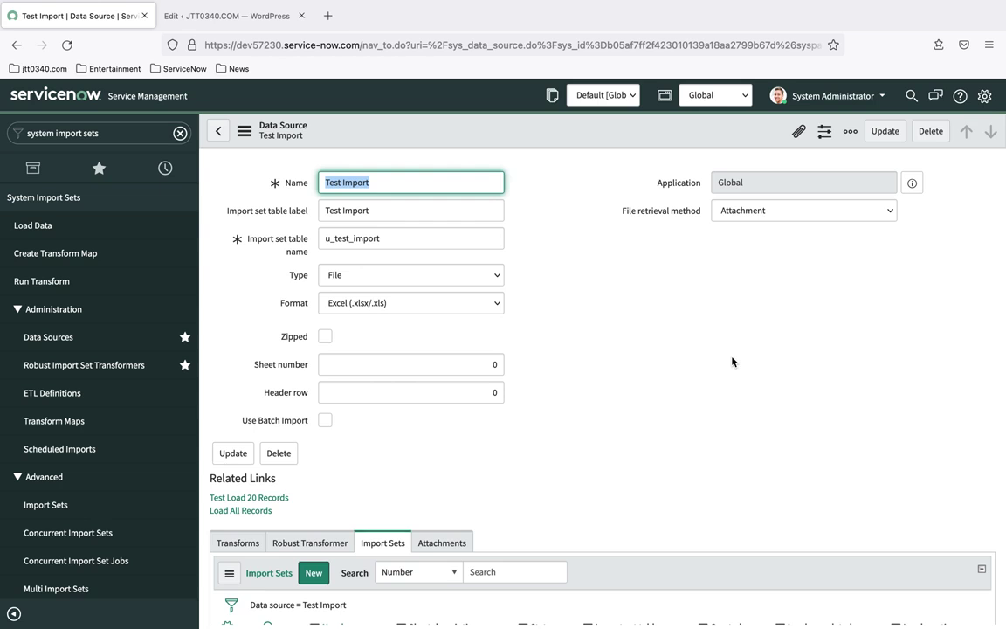
Switch to Excel to review the five sample rows in test_import.xlsx
{"action": "key", "text": "super+Tab"}
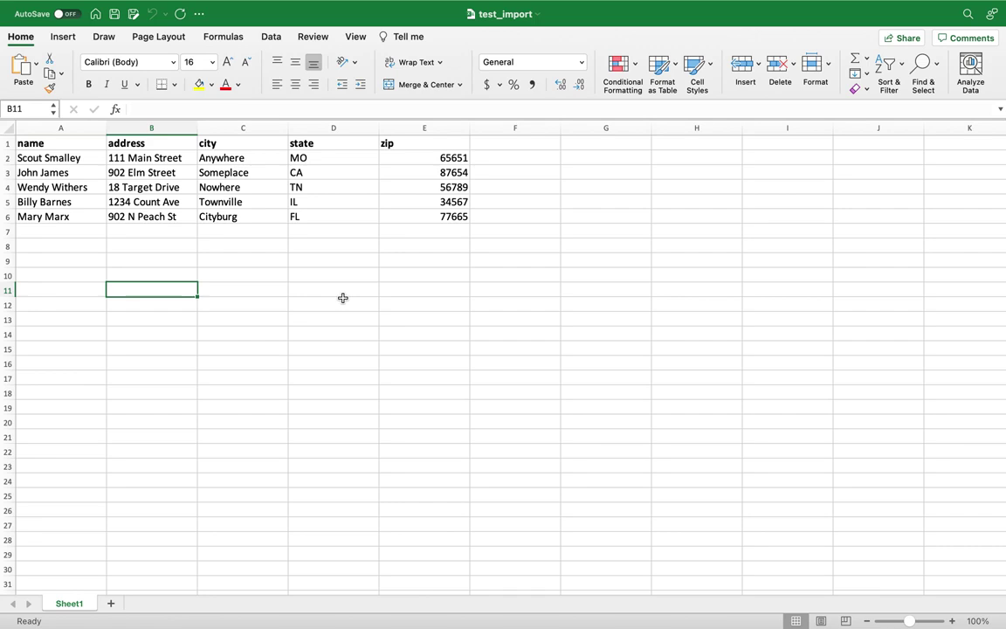
Back in the browser, attach test_import.xlsx to the Test Import record and close the attachments dialog
{"action": "key", "text": "super+Tab"}
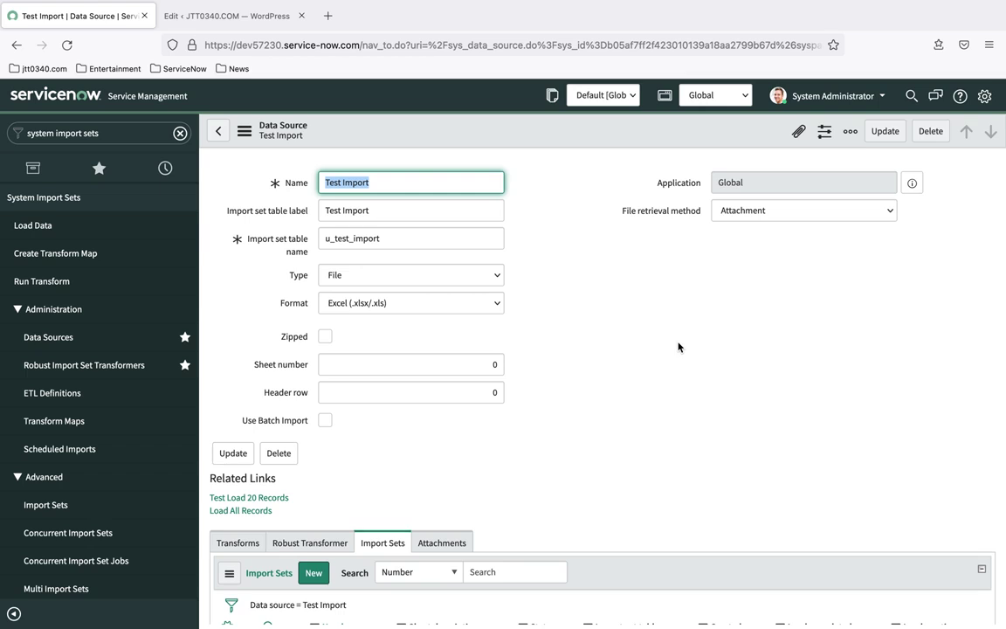
{"action": "left_click", "coordinate": [797, 132]}
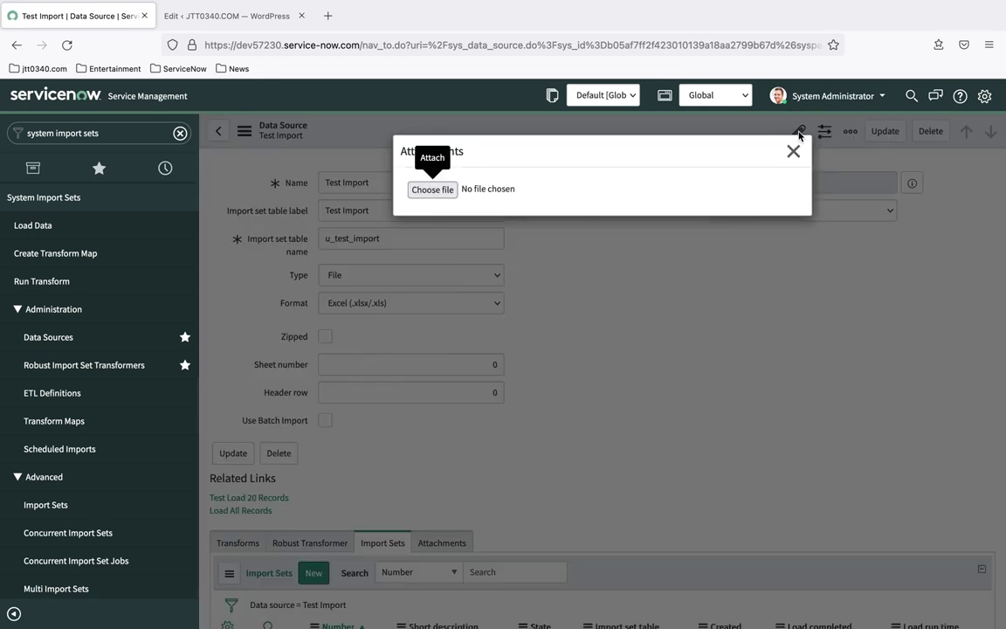
{"action": "left_click", "coordinate": [432, 190]}
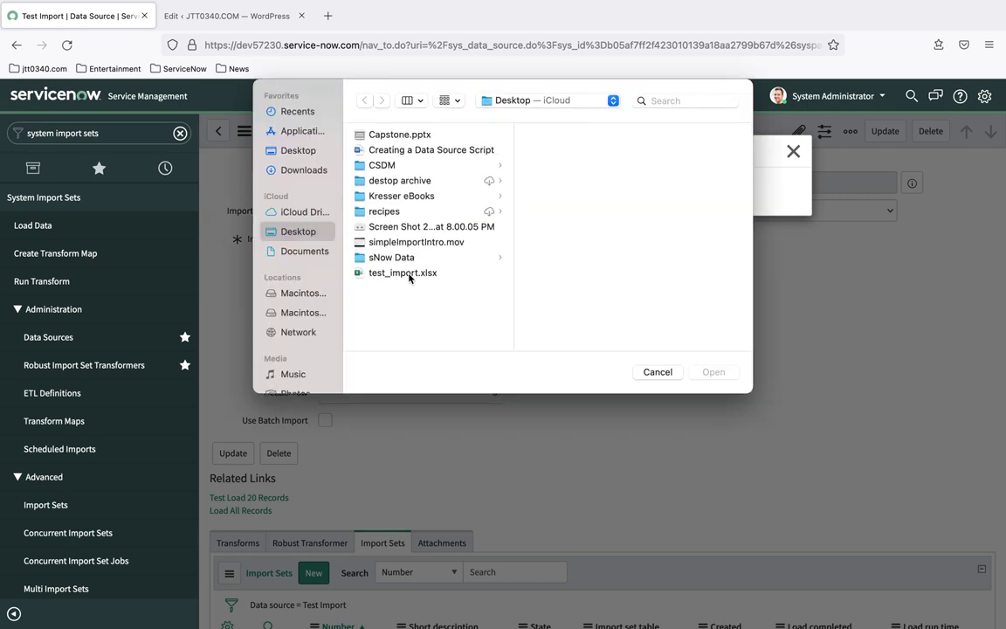
{"action": "left_click", "coordinate": [406, 272]}
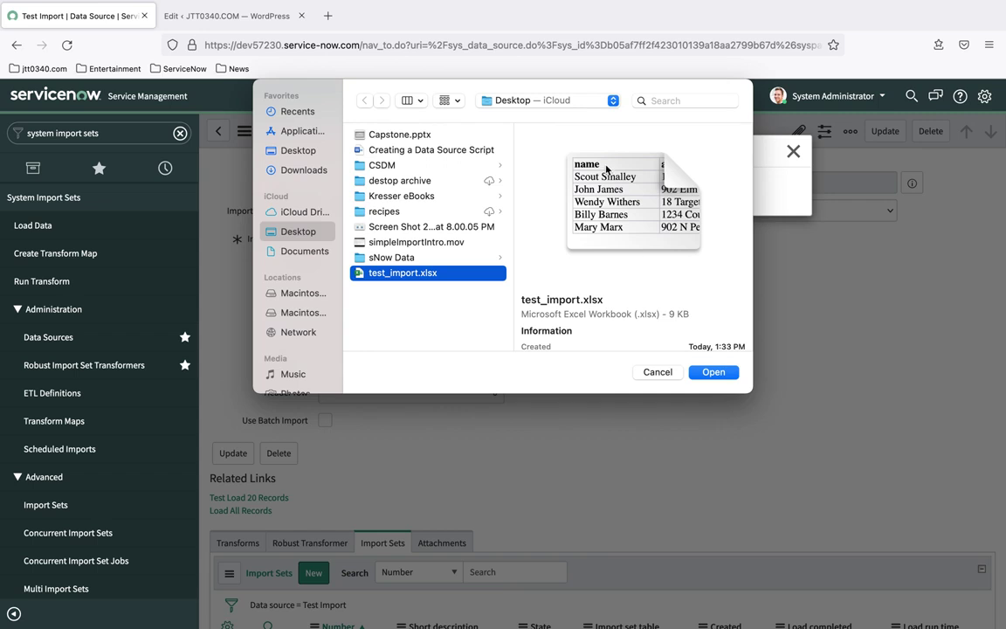
{"action": "left_click", "coordinate": [720, 377]}
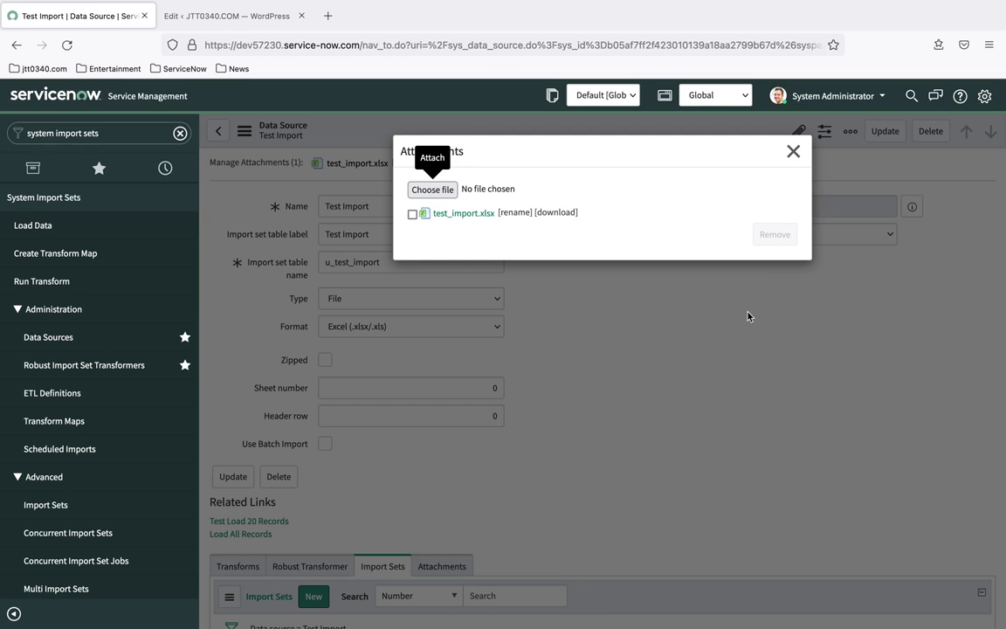
{"action": "left_click", "coordinate": [792, 152]}
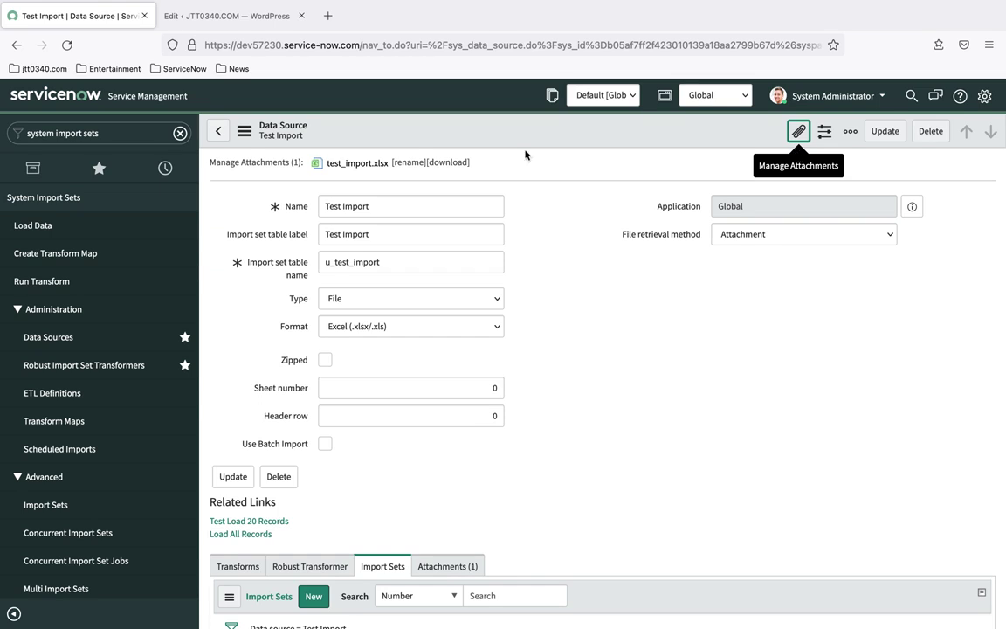
Save the Test Import record from the Additional actions menu, then click Update
{"action": "left_click", "coordinate": [244, 132]}
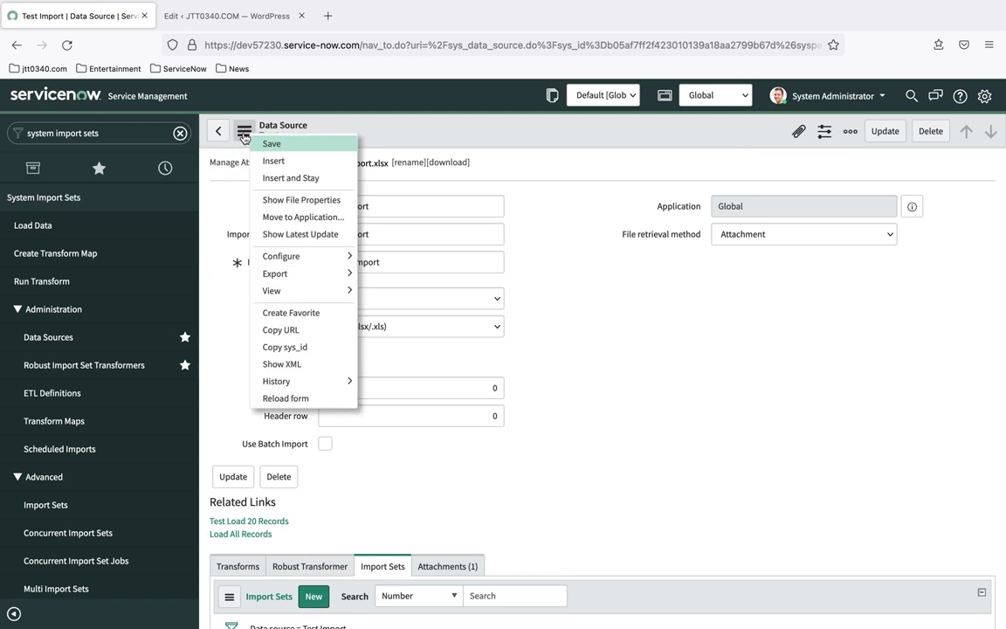
{"action": "left_click", "coordinate": [266, 142]}
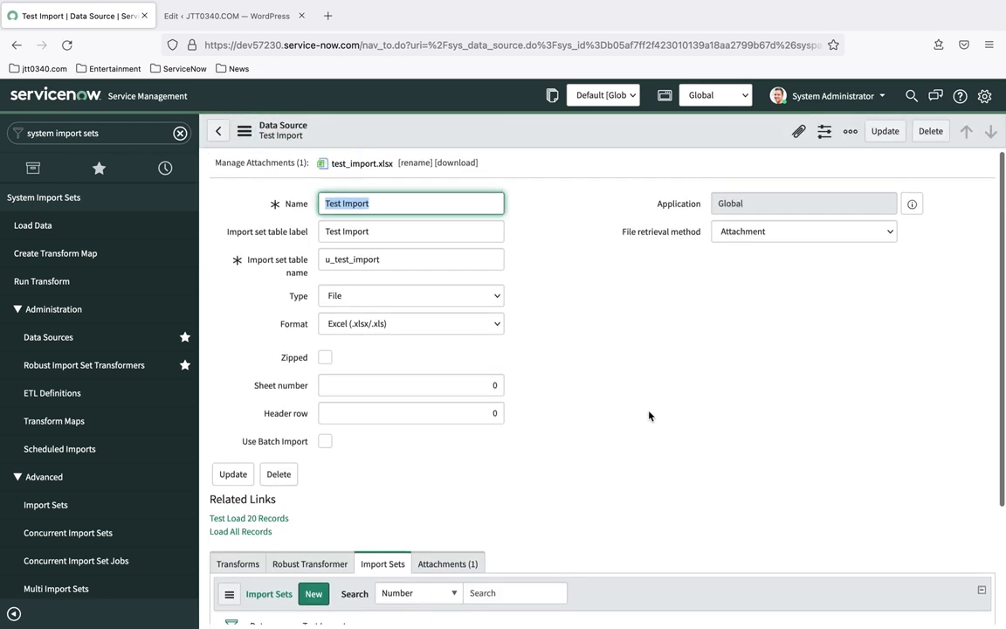
{"action": "left_click", "coordinate": [247, 477]}
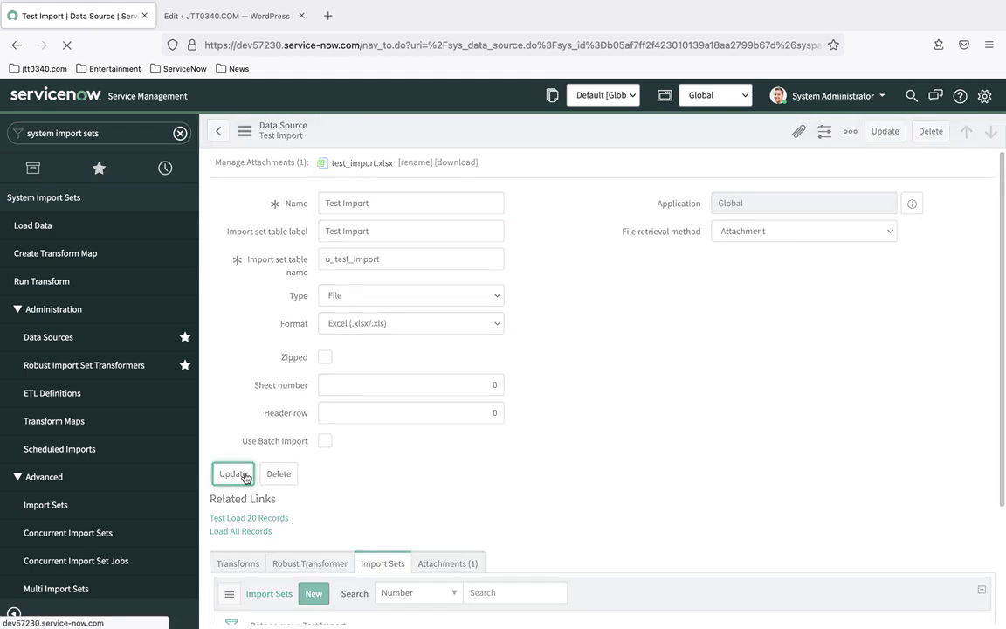